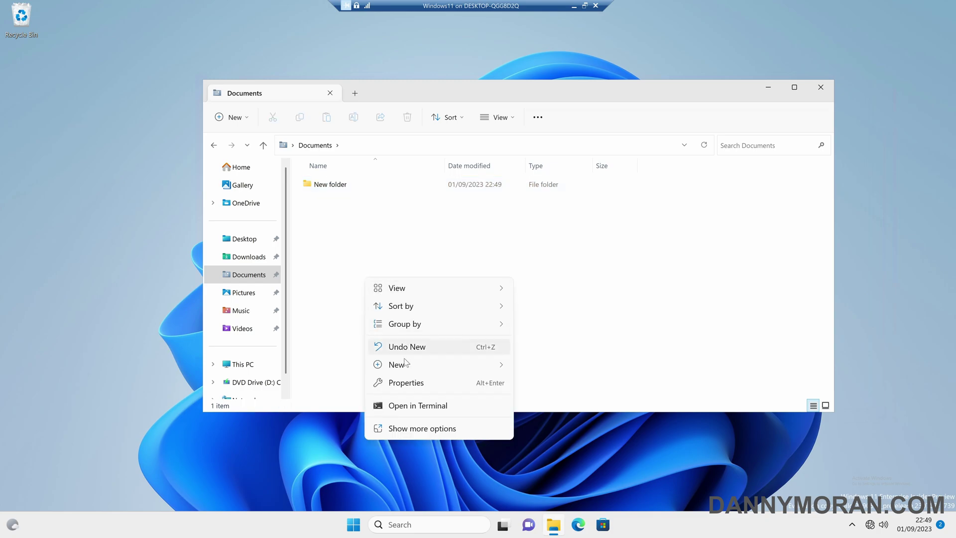
- Create a new text document in the Documents folder, keeping its default name
{"action": "left_click", "coordinate": [573, 418]}
{"action": "left_click", "coordinate": [382, 260]}
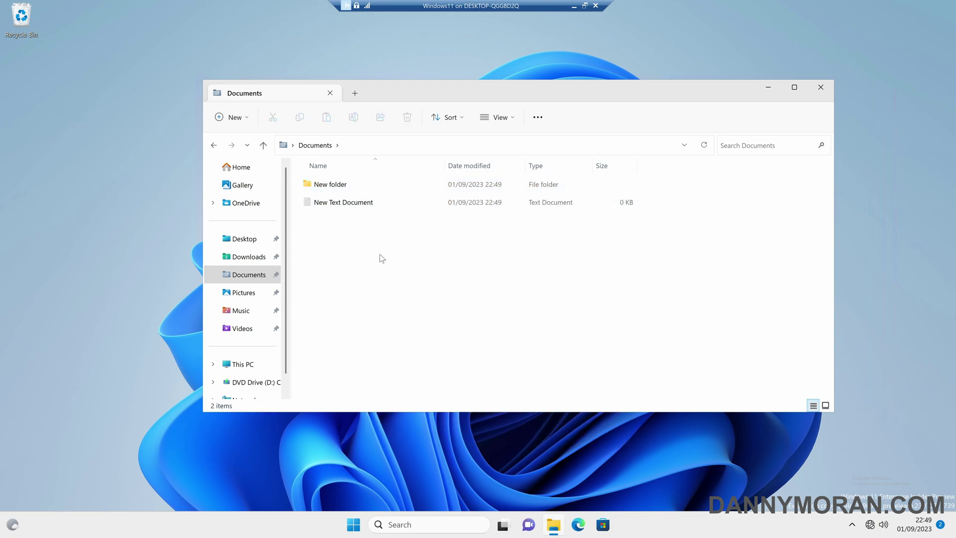
- Delete both the folder and the text document from Documents and undo the deletion
{"action": "left_click_drag", "start_coordinate": [380, 257], "coordinate": [309, 172]}
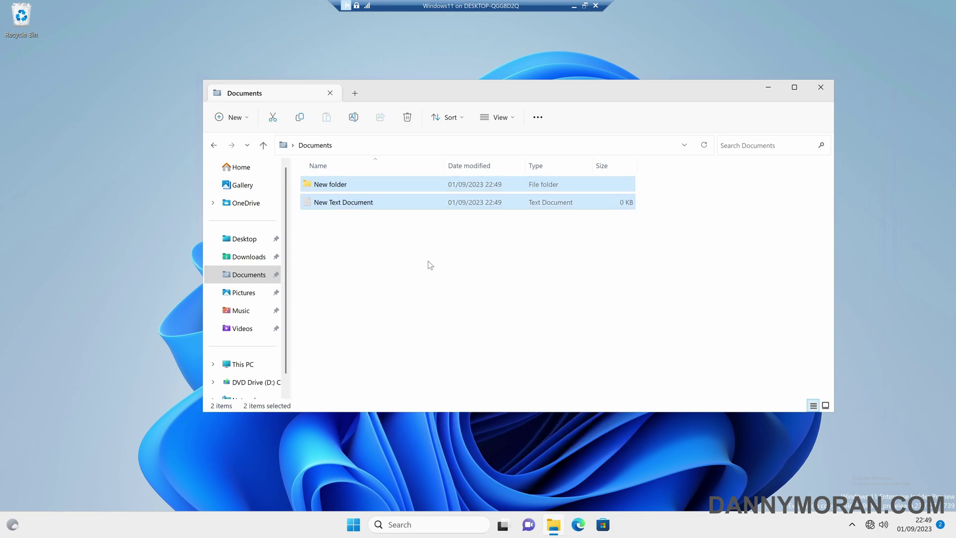
{"action": "key", "text": "Delete"}
{"action": "key", "text": "ctrl+z"}
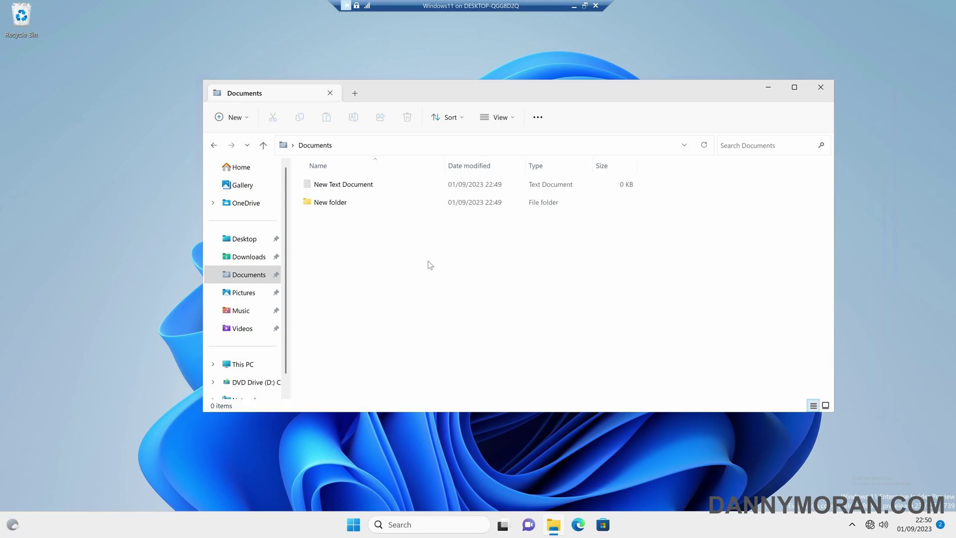
- Open the Recycle Bin properties, enable the delete confirmation dialogue and apply the setting
{"action": "right_click", "coordinate": [28, 23]}
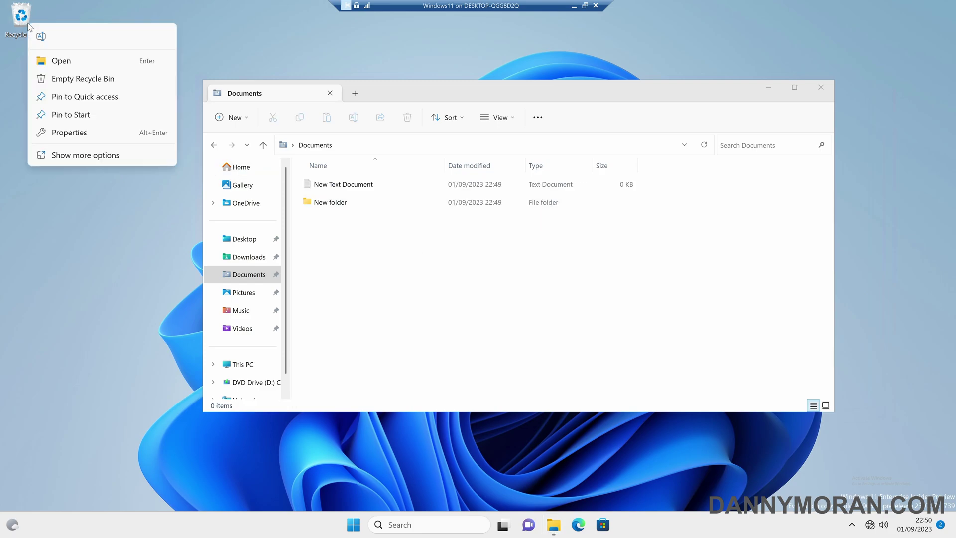
{"action": "left_click", "coordinate": [69, 133]}
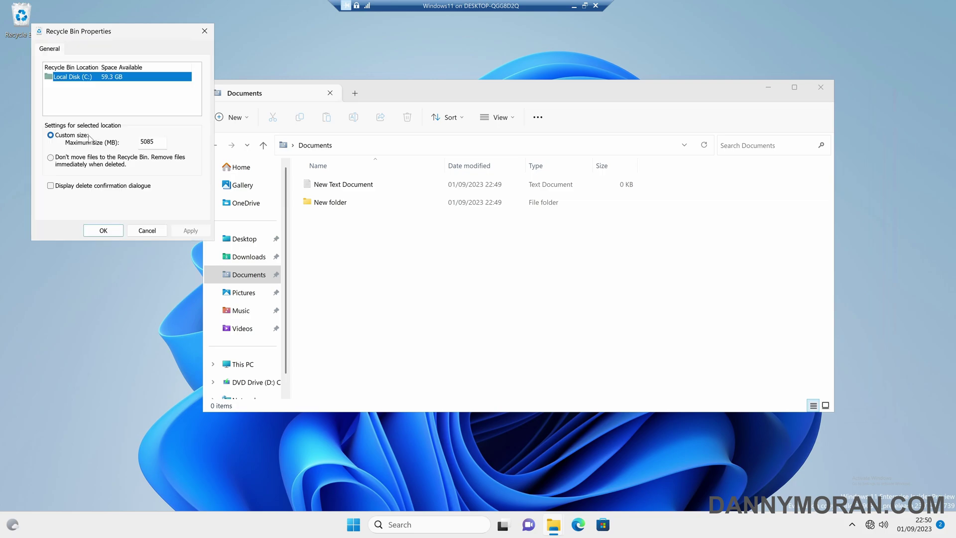
{"action": "left_click", "coordinate": [82, 186]}
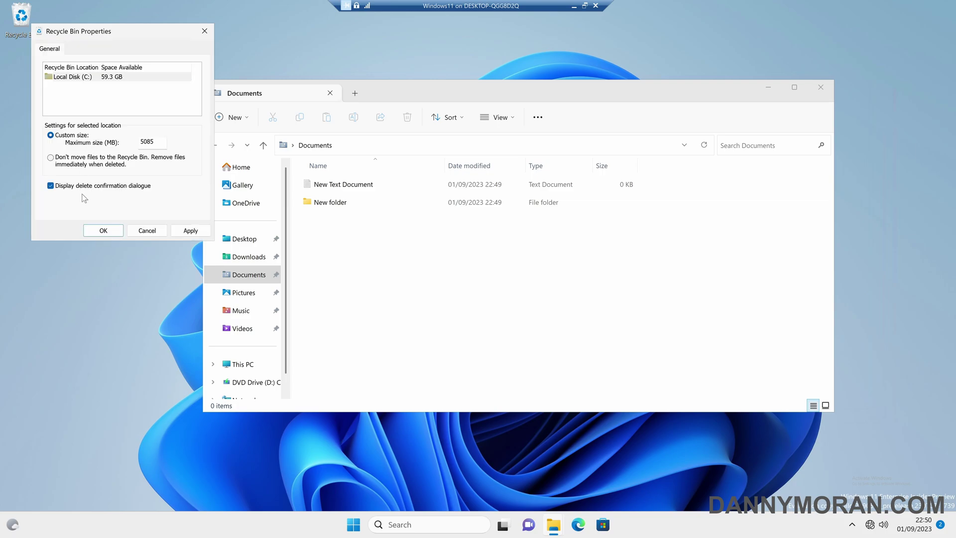
{"action": "left_click", "coordinate": [185, 231]}
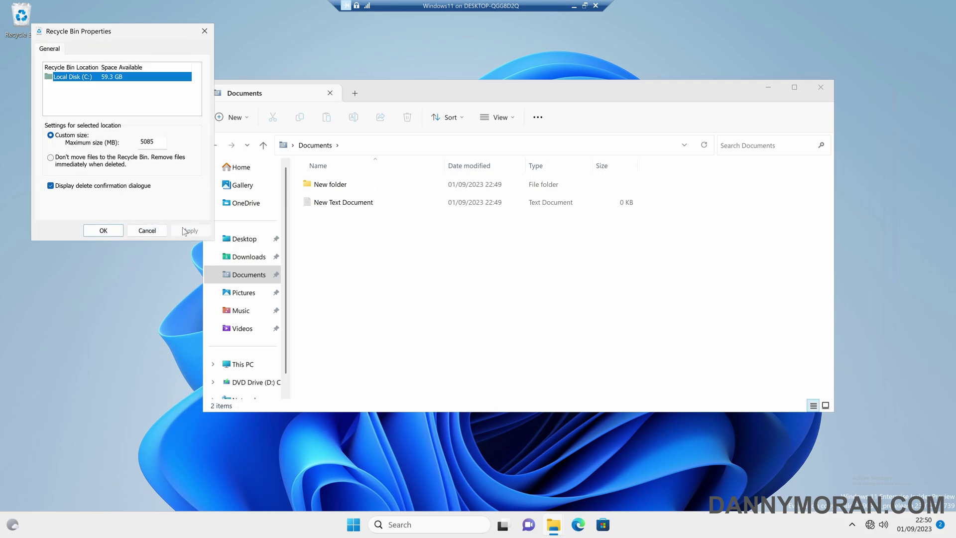
- Move the folder and text document to the Recycle Bin, accepting the confirmation, and undo the deletion
{"action": "left_click_drag", "start_coordinate": [385, 234], "coordinate": [322, 183]}
{"action": "key", "text": "Delete"}
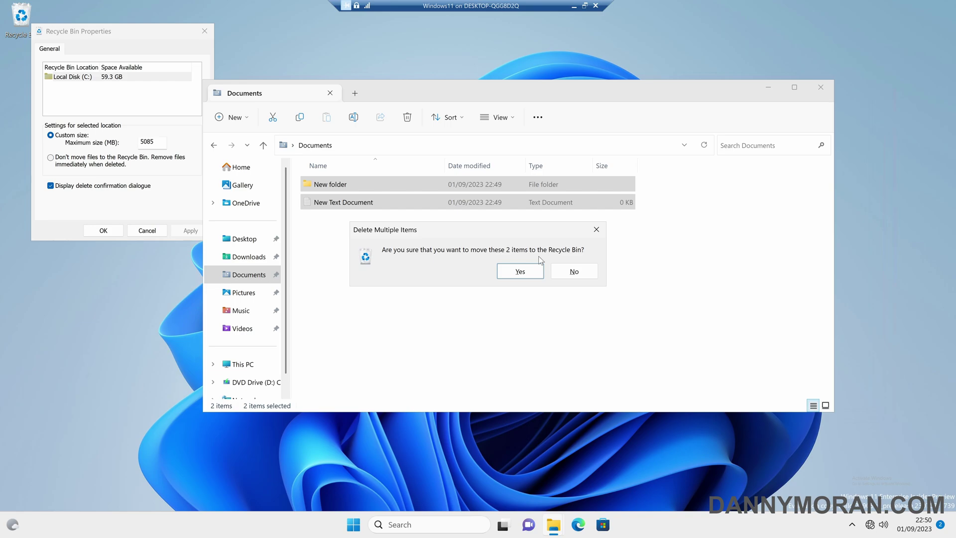
{"action": "left_click", "coordinate": [530, 273]}
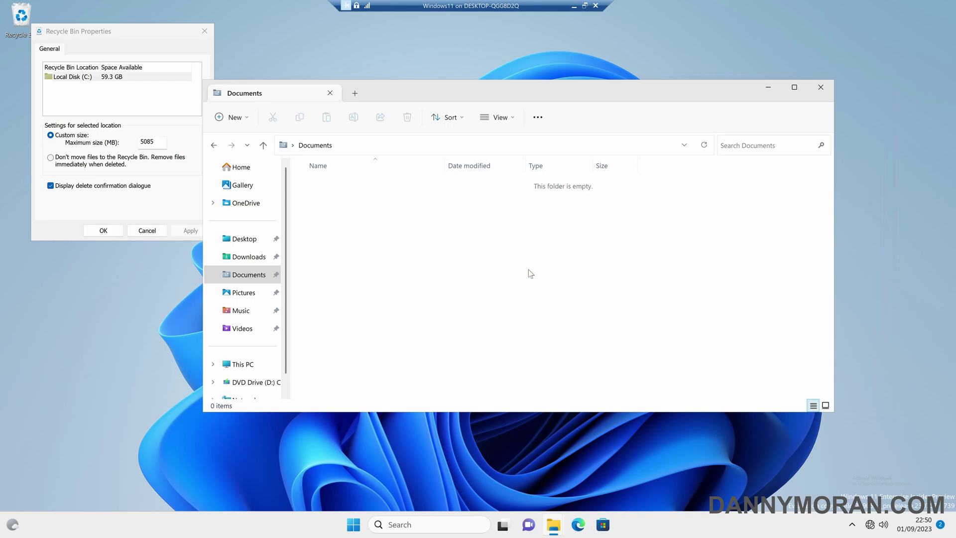
{"action": "key", "text": "ctrl+z"}
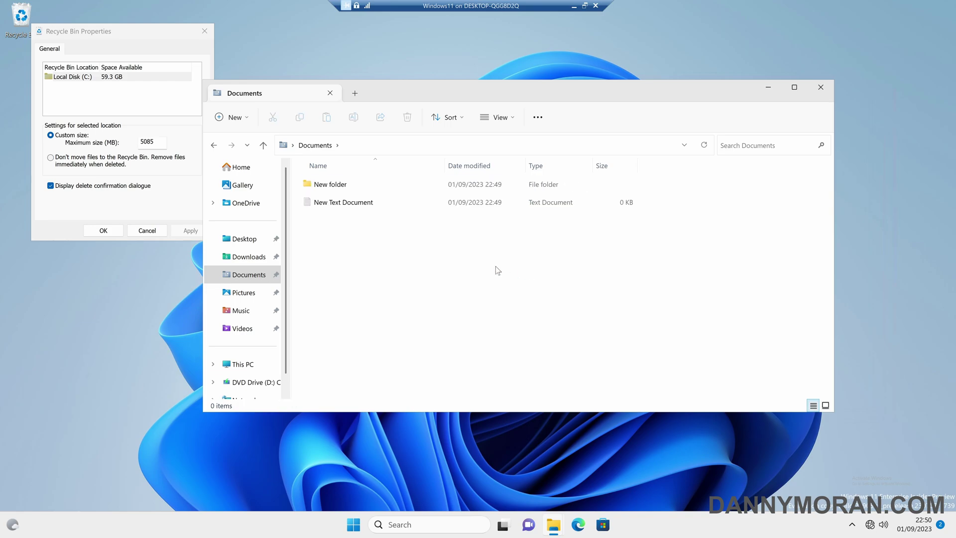
- Disable the delete confirmation dialogue in the Recycle Bin properties and apply the setting
{"action": "left_click", "coordinate": [139, 187]}
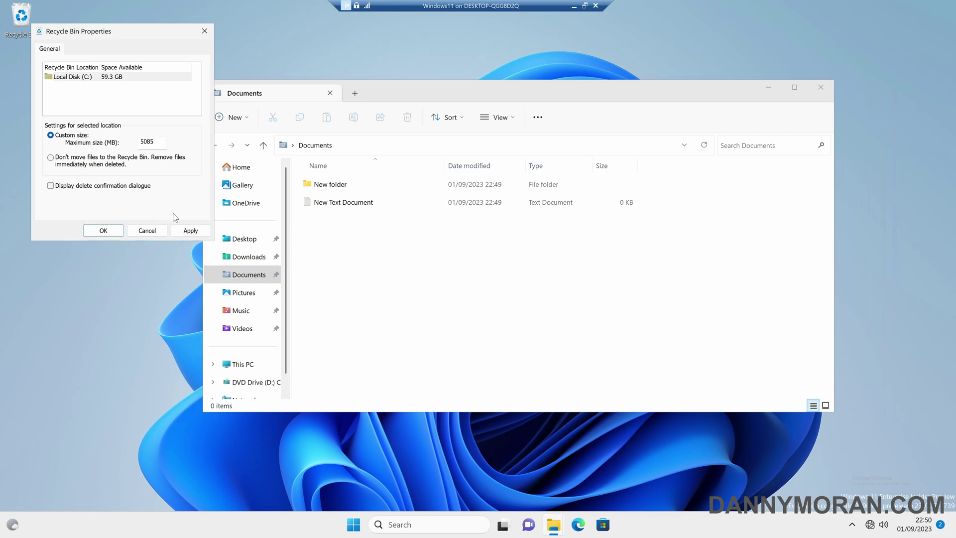
{"action": "left_click", "coordinate": [189, 232]}
- Open the Share (DC01) network location and create a new text document in it with the default name
{"action": "scroll", "coordinate": [244, 299], "scroll_direction": "down", "scroll_amount": 1}
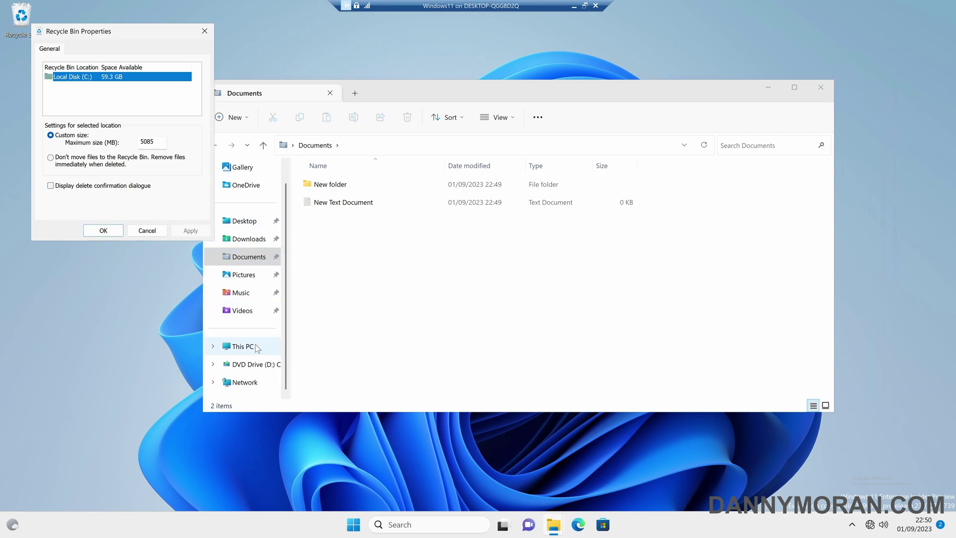
{"action": "left_click", "coordinate": [243, 346]}
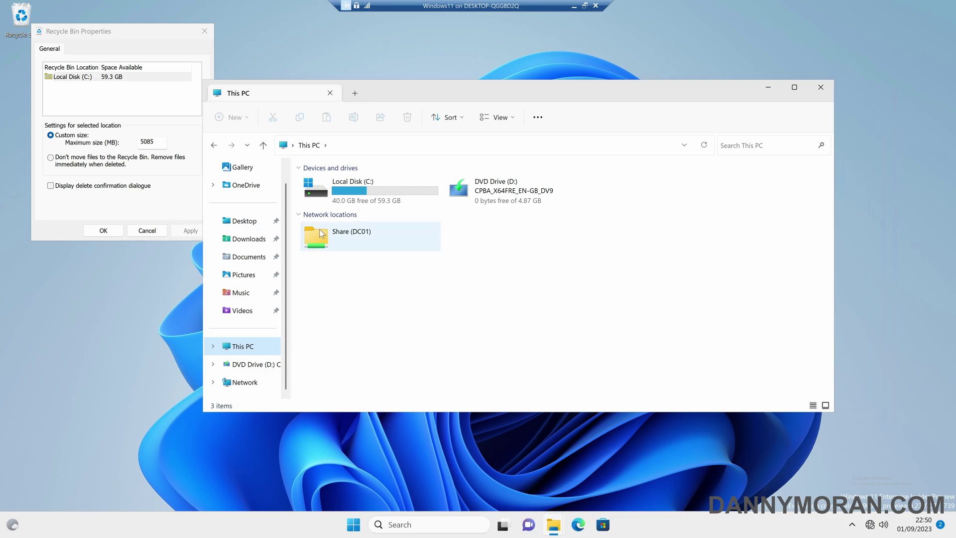
{"action": "double_click", "coordinate": [343, 240]}
{"action": "right_click", "coordinate": [340, 240]}
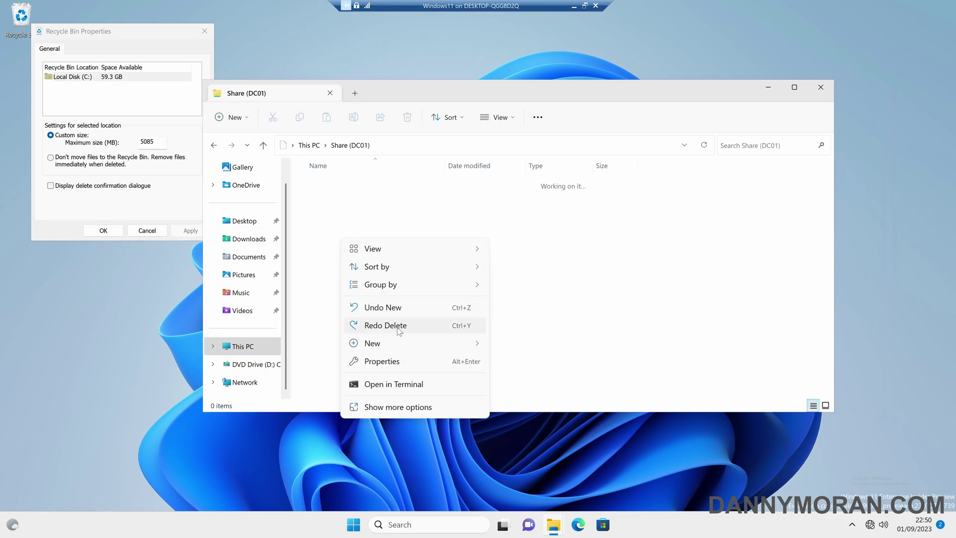
{"action": "mouse_move", "coordinate": [424, 343]}
{"action": "left_click", "coordinate": [536, 397]}
{"action": "left_click", "coordinate": [411, 271]}
- Permanently delete the new text document from the DC01 network share
{"action": "left_click", "coordinate": [377, 185]}
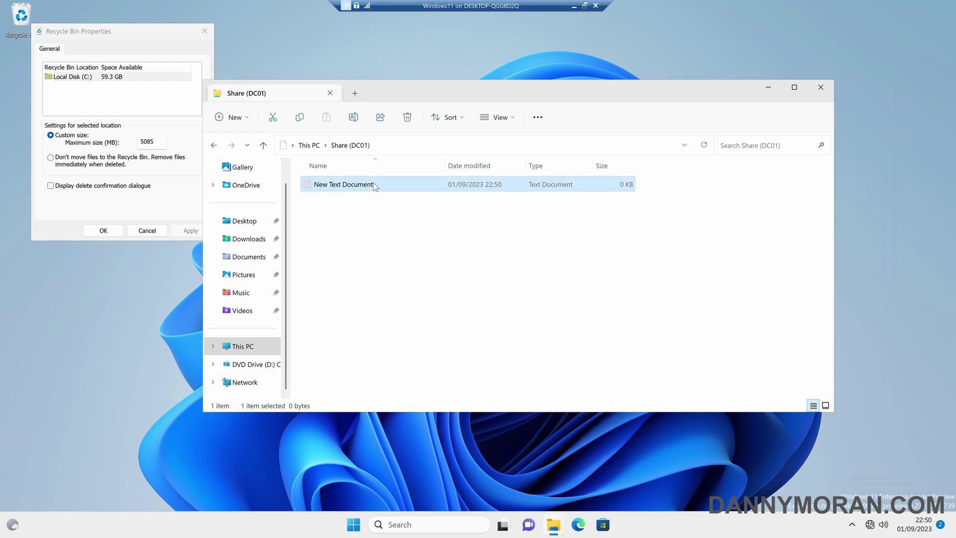
{"action": "key", "text": "Delete"}
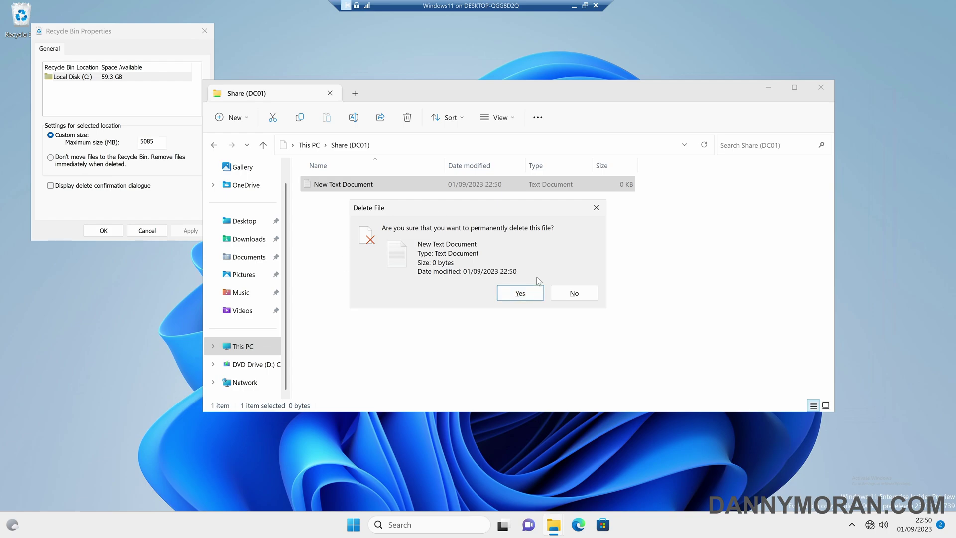
{"action": "left_click", "coordinate": [518, 295]}
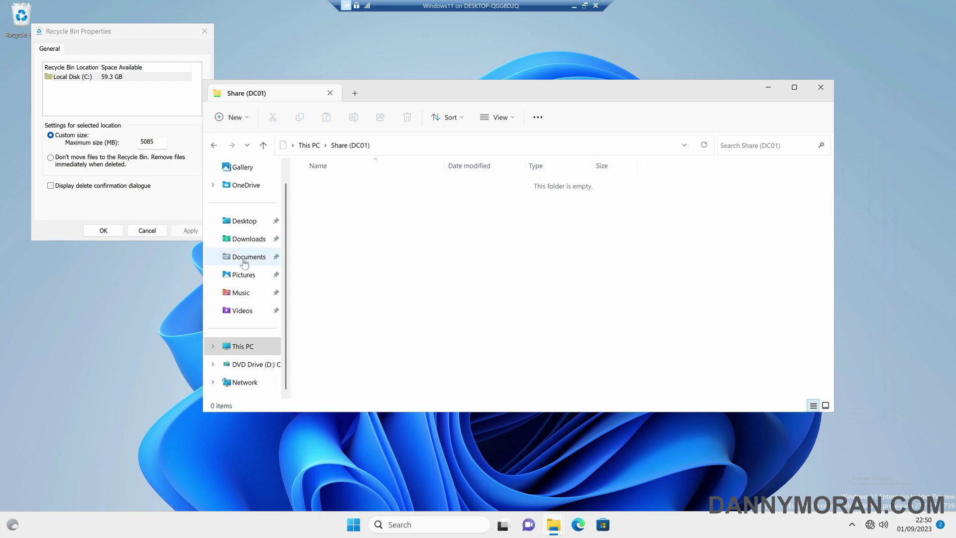
- Go back to the Documents folder, switch the Recycle Bin's delete confirmation on and off again, and apply the setting
{"action": "left_click", "coordinate": [244, 221]}
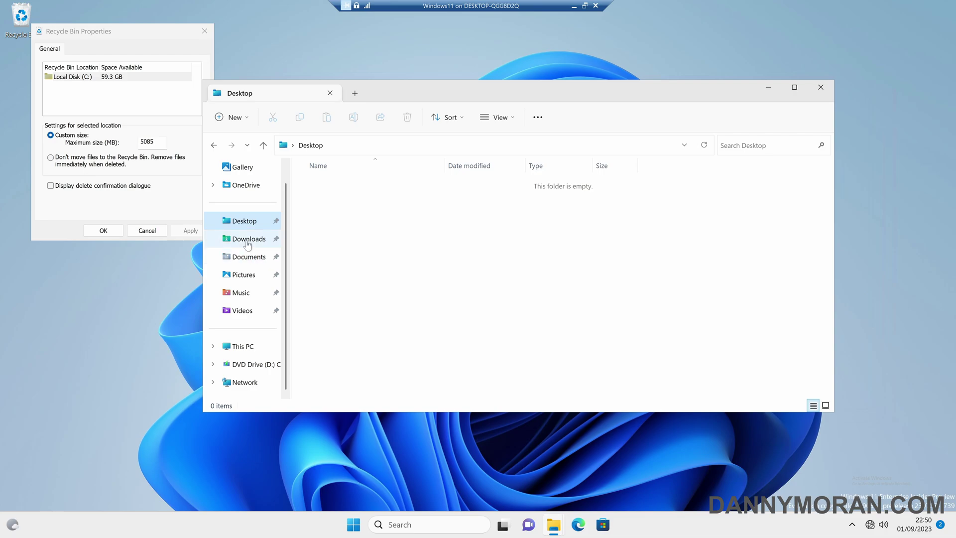
{"action": "left_click", "coordinate": [248, 259]}
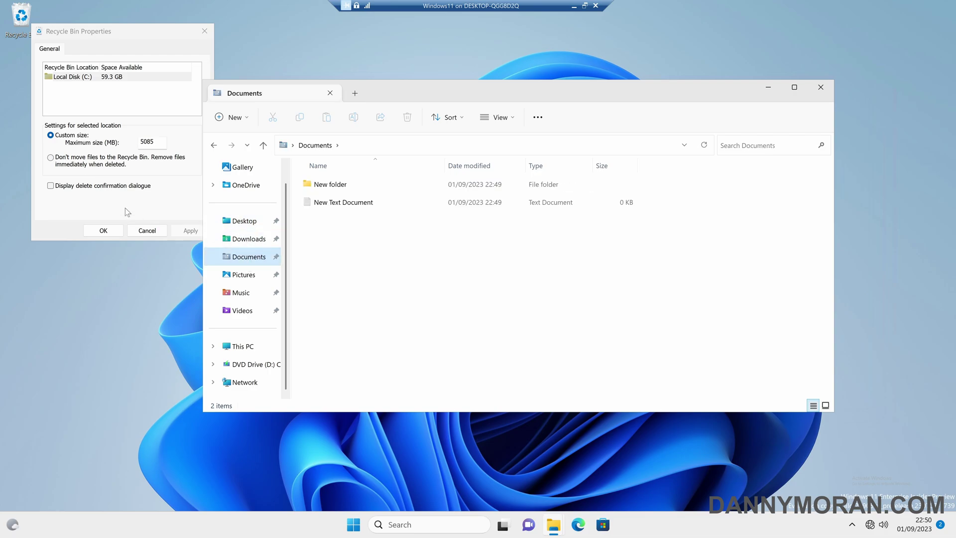
{"action": "left_click", "coordinate": [123, 187]}
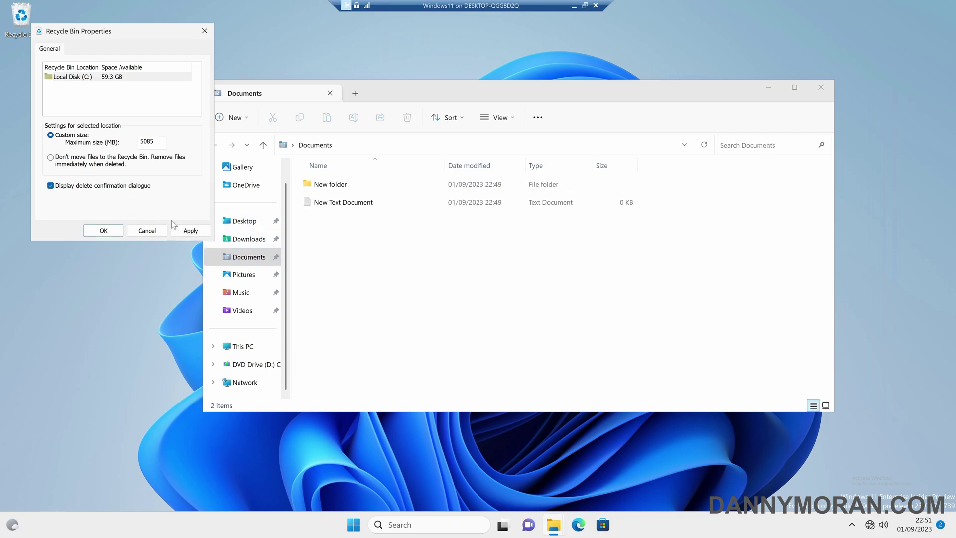
{"action": "left_click", "coordinate": [142, 188]}
{"action": "left_click", "coordinate": [184, 231]}
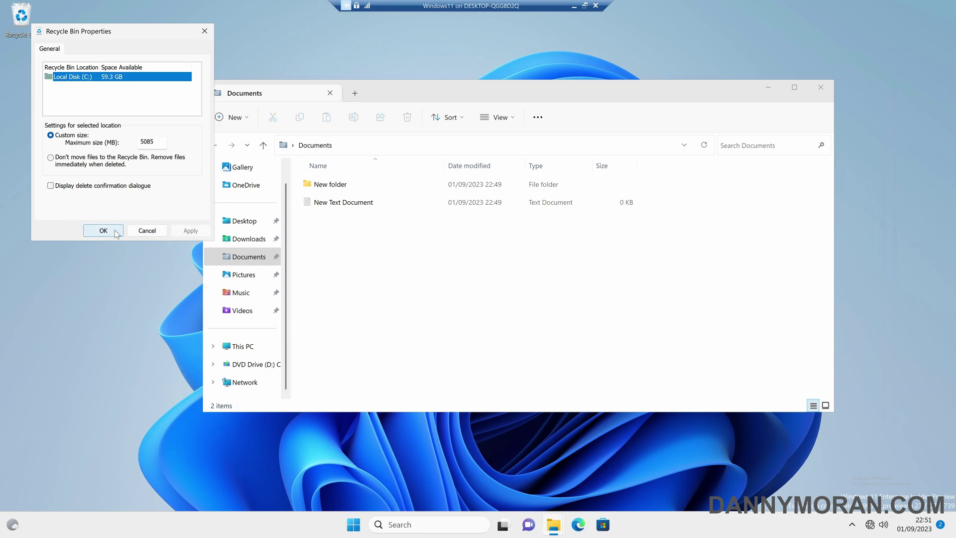
- Select the folder and text document in Documents and delete them
{"action": "left_click_drag", "start_coordinate": [351, 243], "coordinate": [323, 179]}
{"action": "key", "text": "Delete"}
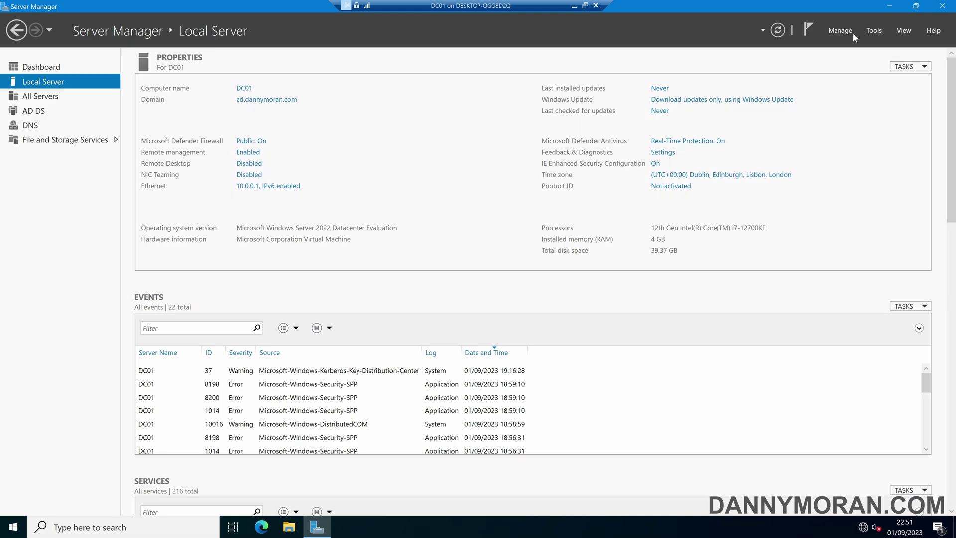
- Open Group Policy Management from Server Manager on DC01 and create a GPO named "enable-delete-confirmation"
{"action": "left_click", "coordinate": [874, 30]}
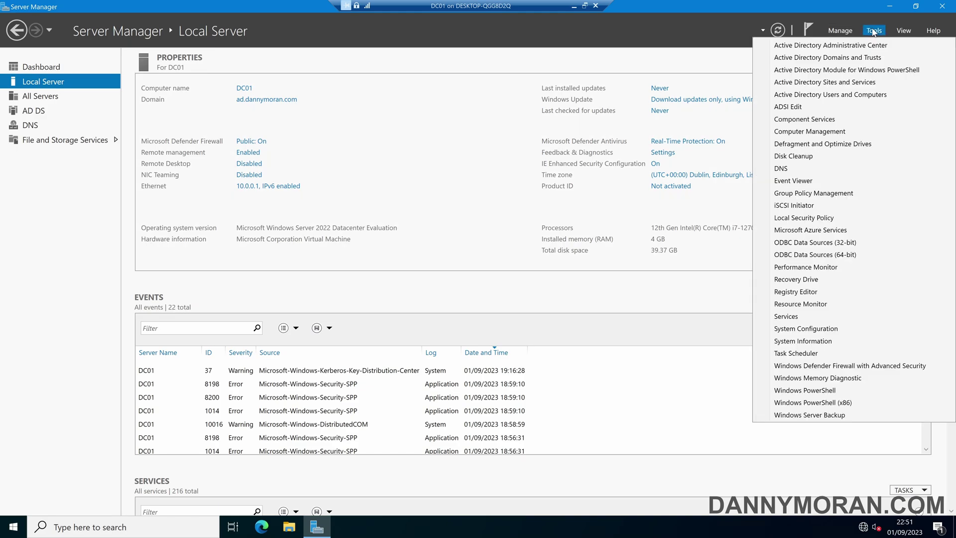
{"action": "left_click", "coordinate": [849, 195]}
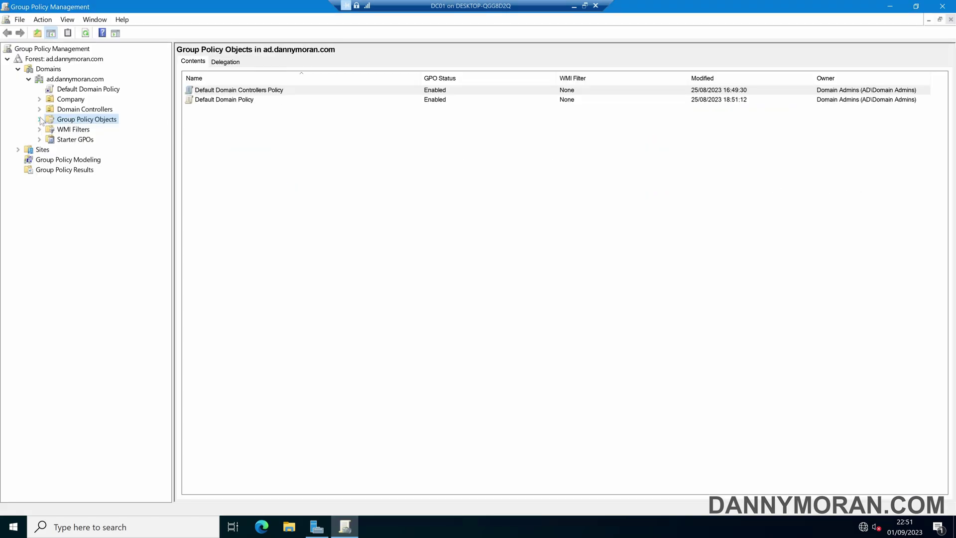
{"action": "left_click", "coordinate": [39, 120]}
{"action": "right_click", "coordinate": [79, 119]}
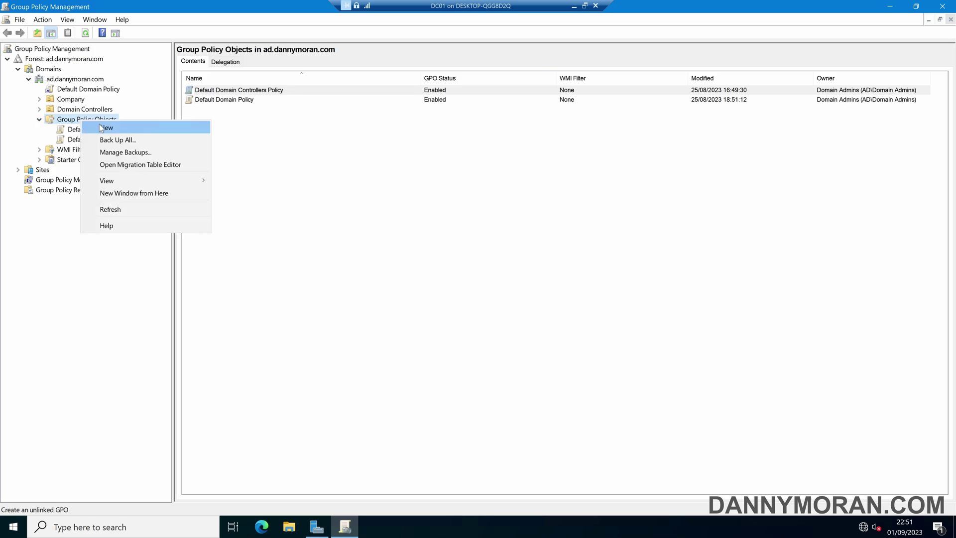
{"action": "left_click", "coordinate": [106, 128]}
{"action": "type", "text": "enable-"}
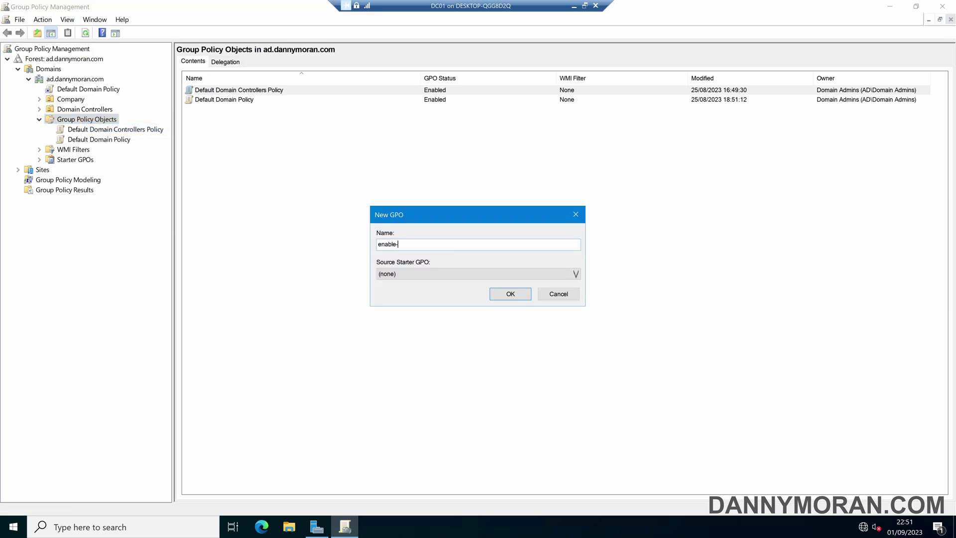
{"action": "type", "text": "delete-confirmation"}
{"action": "left_click", "coordinate": [511, 294]}
- Open the enable-delete-confirmation GPO for editing in a maximized Group Policy Management Editor
{"action": "left_click", "coordinate": [107, 150]}
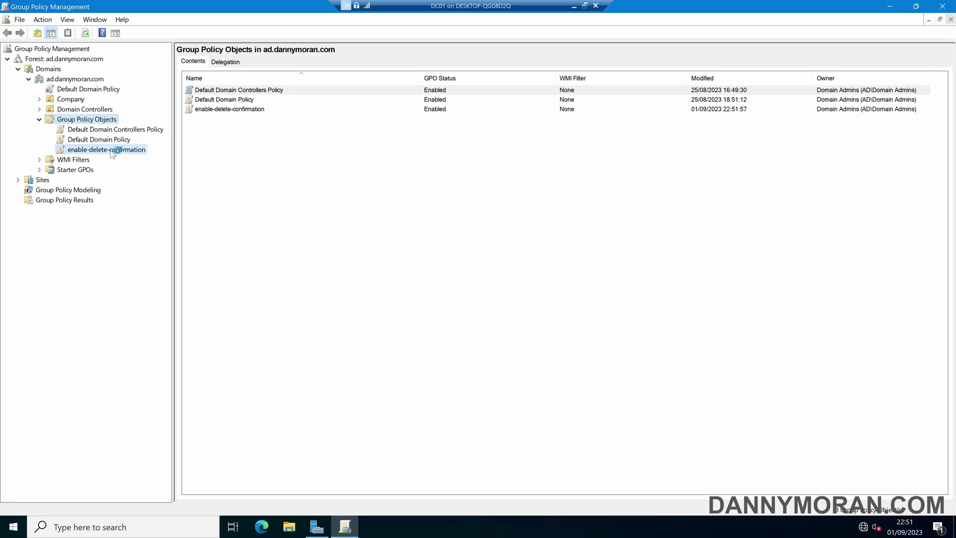
{"action": "right_click", "coordinate": [108, 151]}
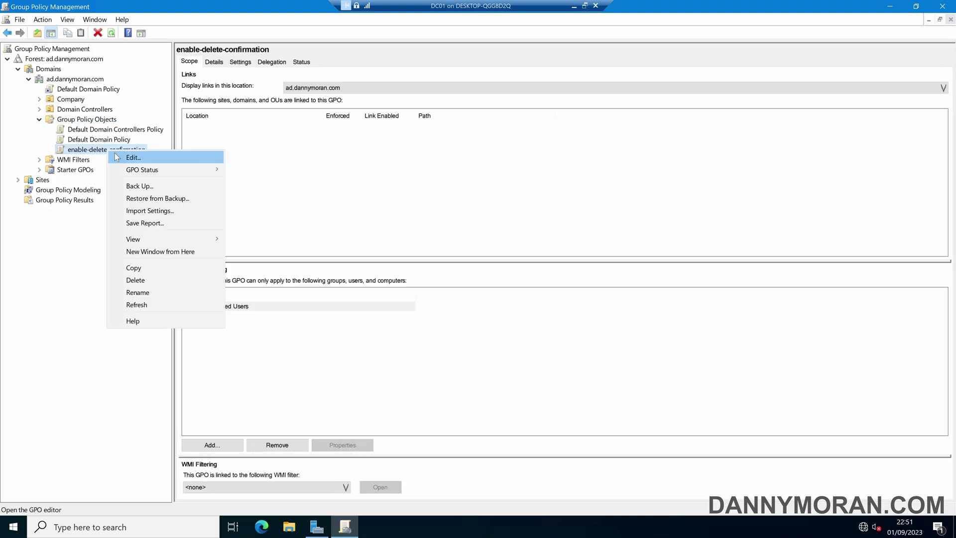
{"action": "left_click", "coordinate": [114, 154]}
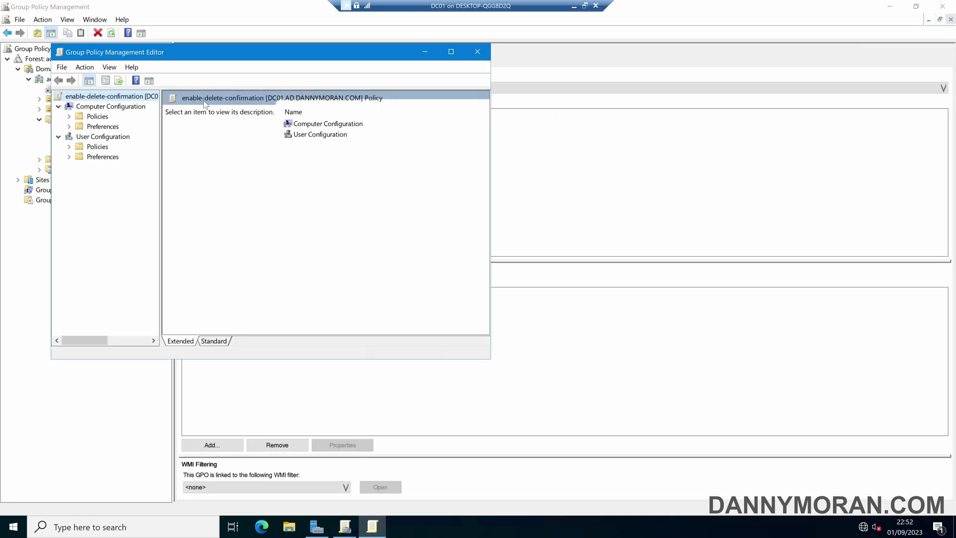
{"action": "double_click", "coordinate": [192, 53]}
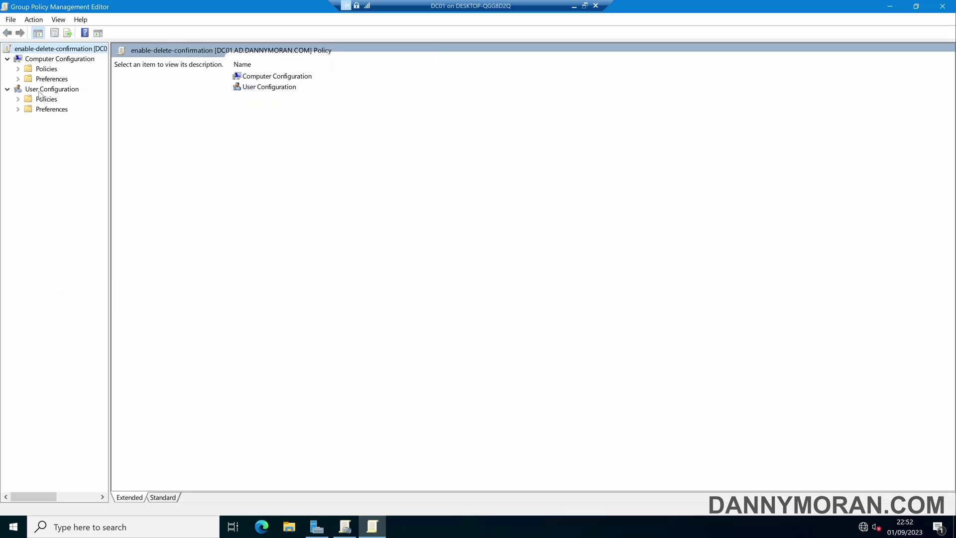
- Show the File Explorer policies under the user Administrative Templates' Windows Components, sorted by setting name
{"action": "left_click", "coordinate": [18, 100]}
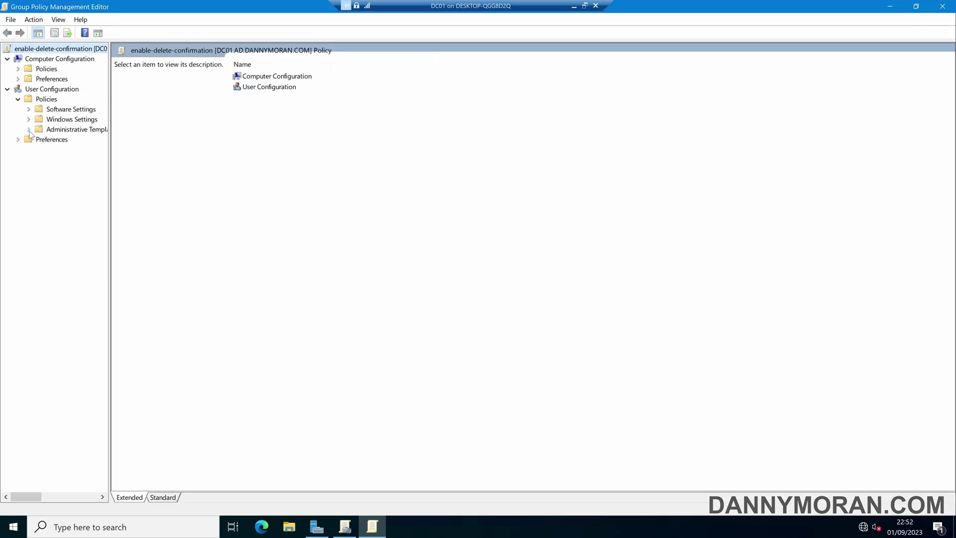
{"action": "left_click", "coordinate": [29, 130]}
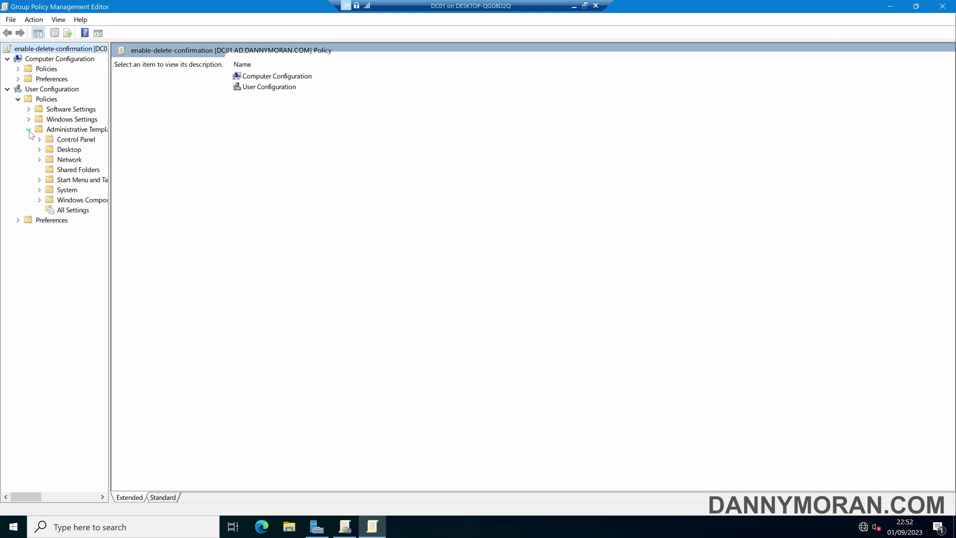
{"action": "left_click", "coordinate": [40, 201]}
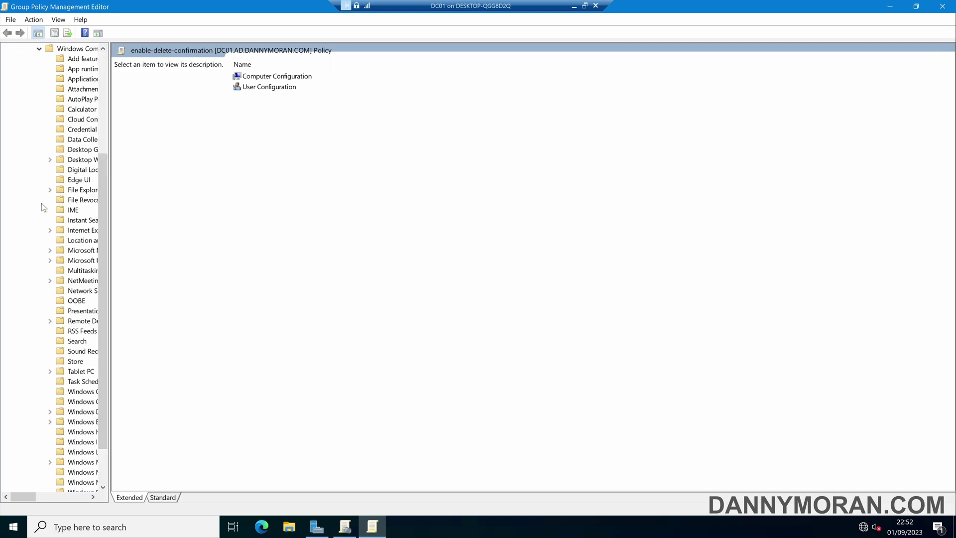
{"action": "left_click", "coordinate": [76, 193]}
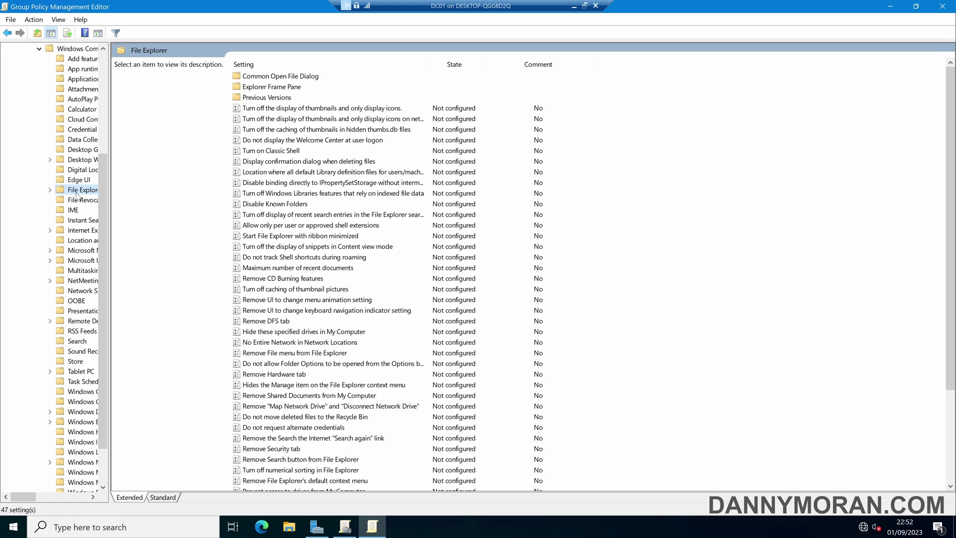
{"action": "left_click", "coordinate": [294, 67]}
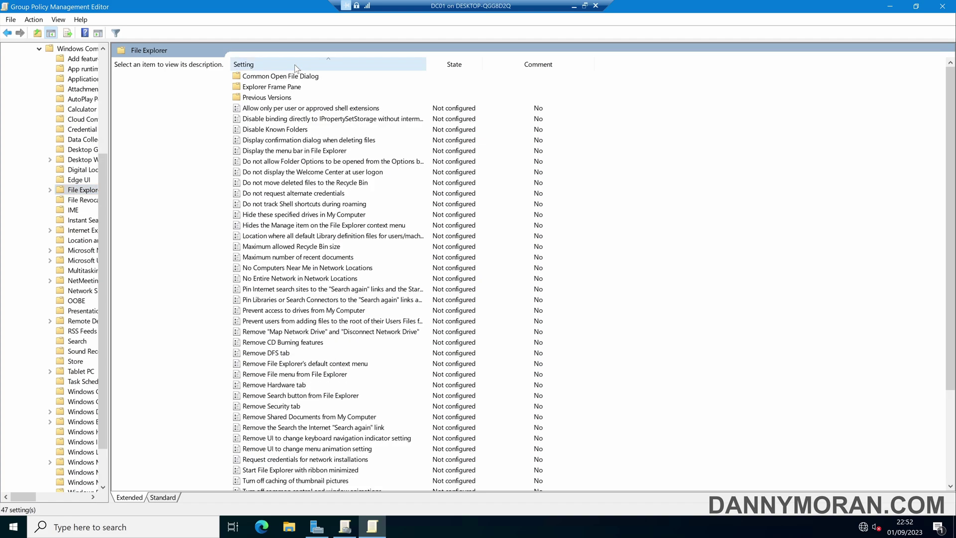
- Enable the "Display confirmation dialog when deleting files" policy and close the Group Policy Management Editor
{"action": "left_click", "coordinate": [279, 142]}
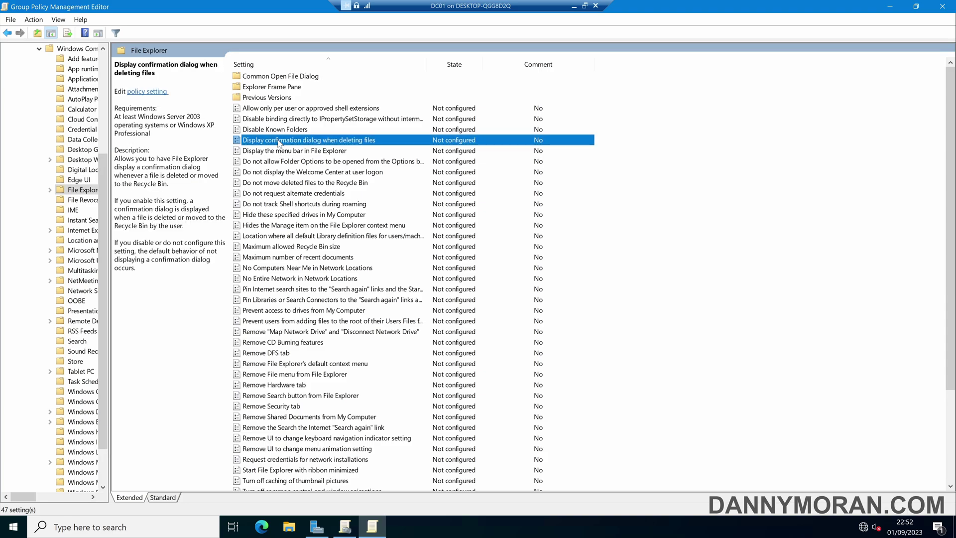
{"action": "double_click", "coordinate": [279, 141]}
{"action": "left_click", "coordinate": [45, 101]}
{"action": "left_click", "coordinate": [397, 374]}
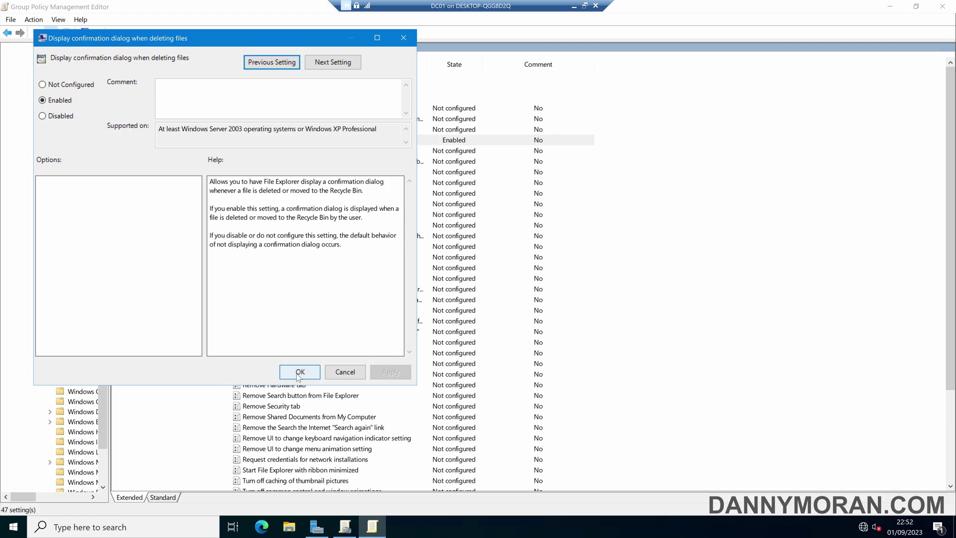
{"action": "left_click", "coordinate": [297, 373]}
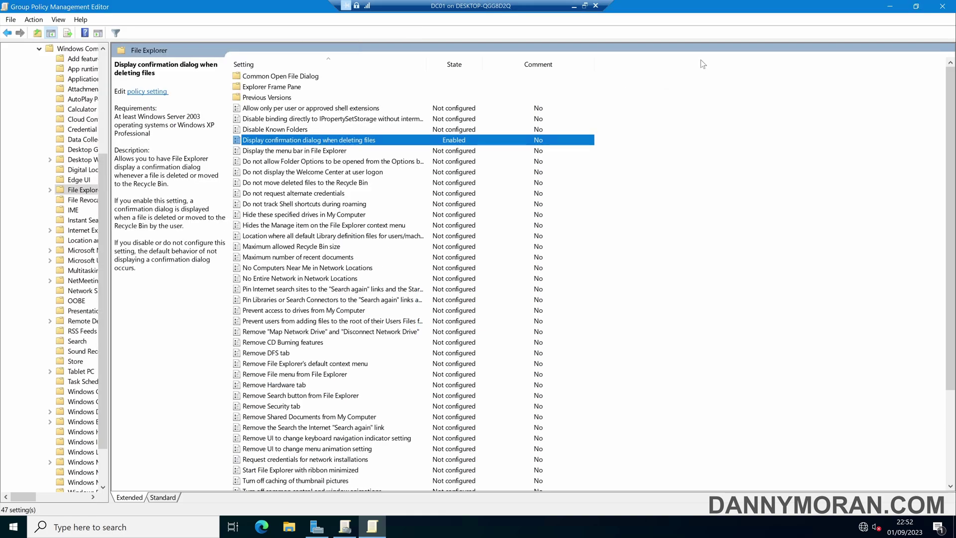
{"action": "left_click", "coordinate": [939, 7]}
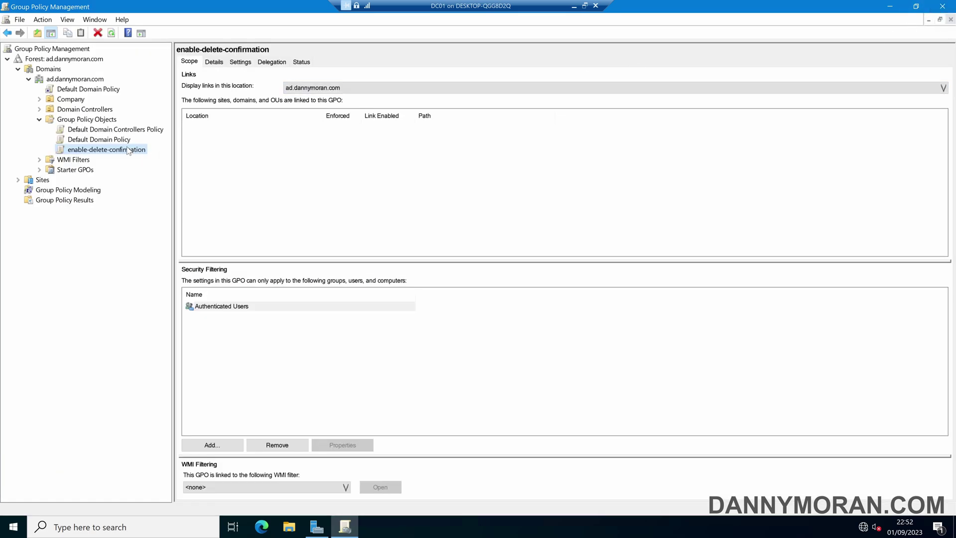
- Review the details and the fully expanded settings report of the enable-delete-confirmation GPO
{"action": "left_click", "coordinate": [215, 62]}
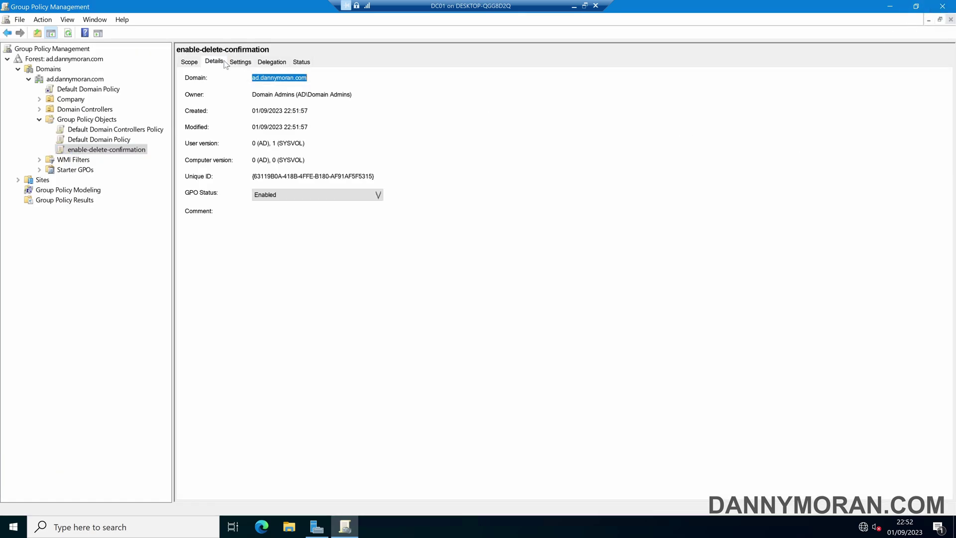
{"action": "left_click", "coordinate": [240, 62]}
{"action": "left_click", "coordinate": [921, 94]}
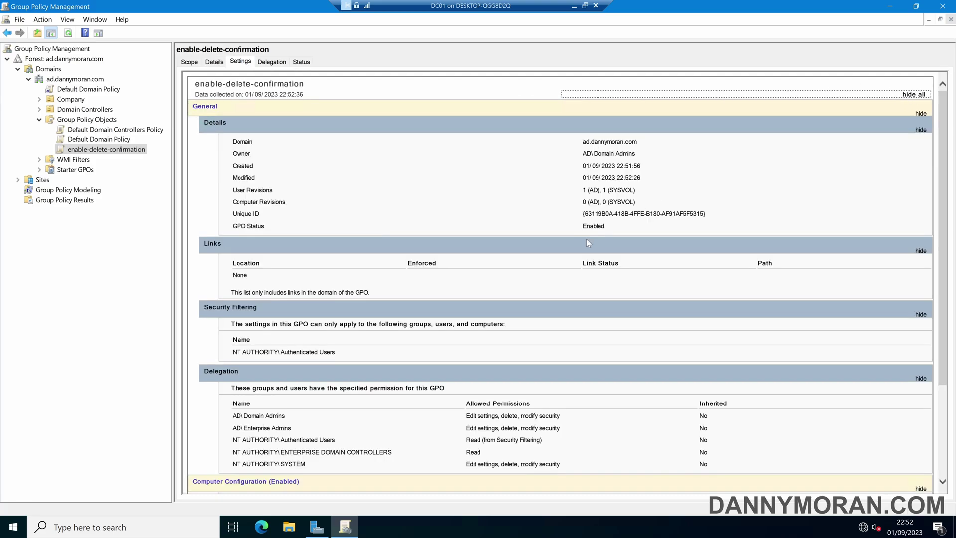
{"action": "scroll", "coordinate": [440, 269], "scroll_direction": "down", "scroll_amount": 5}
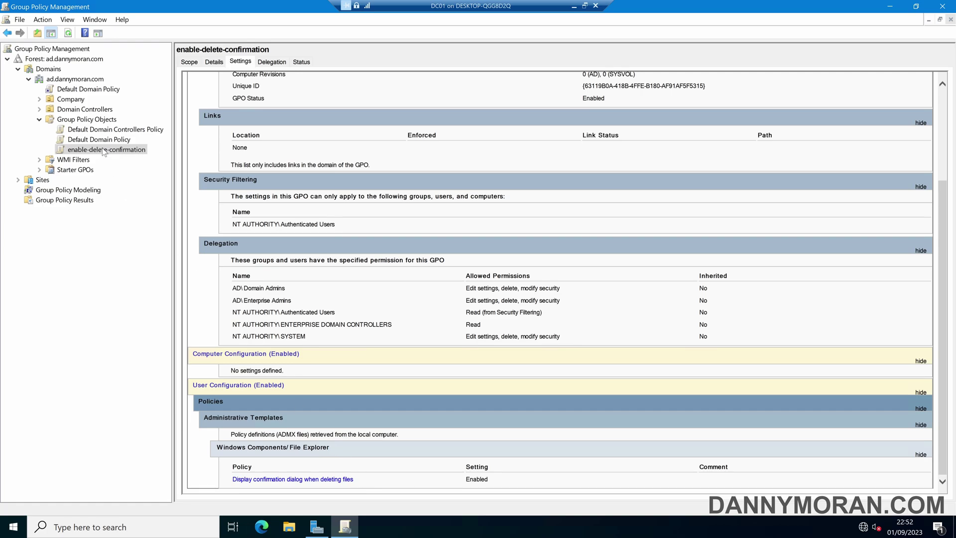
- Link the enable-delete-confirmation GPO to the Users organizational unit under Company
{"action": "left_click", "coordinate": [40, 99]}
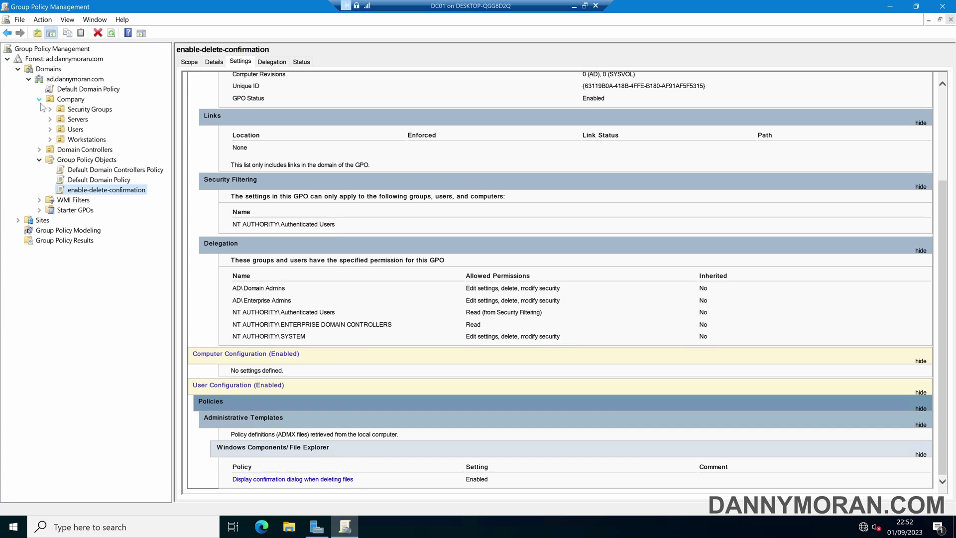
{"action": "left_click", "coordinate": [80, 130]}
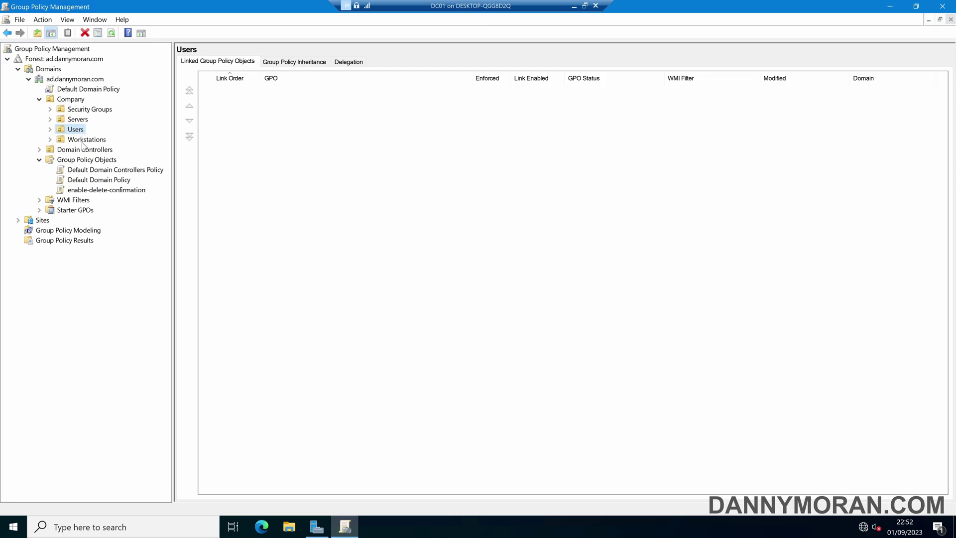
{"action": "left_click", "coordinate": [106, 192]}
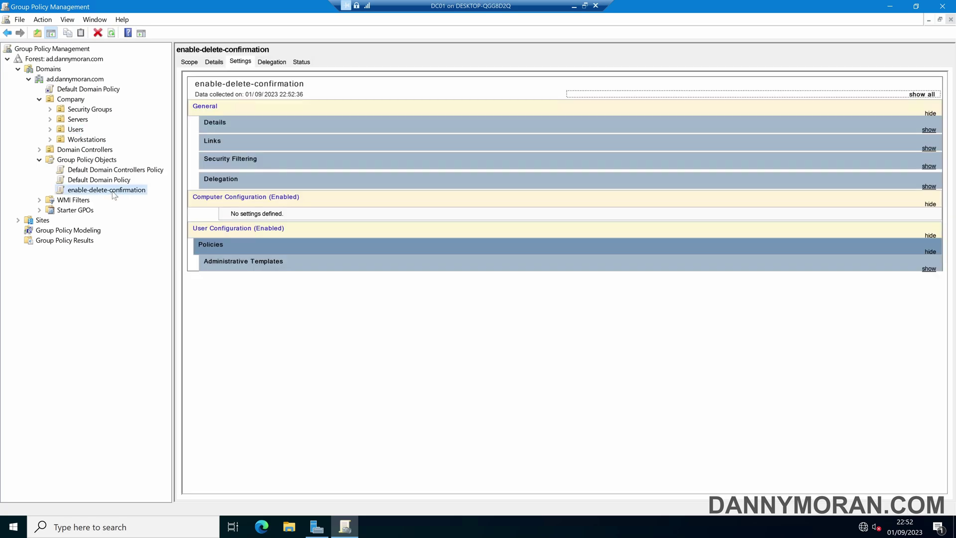
{"action": "left_click_drag", "start_coordinate": [114, 191], "coordinate": [77, 133]}
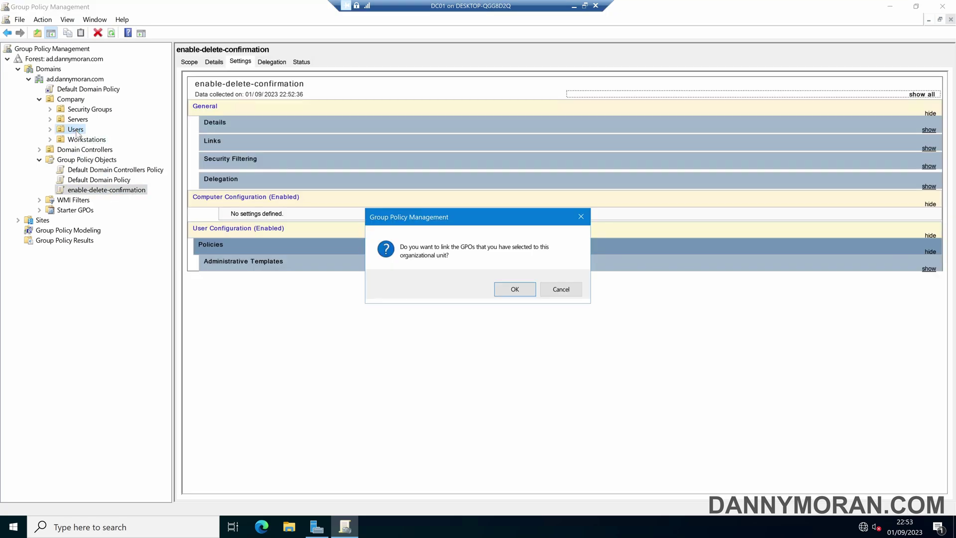
{"action": "left_click", "coordinate": [515, 291]}
{"action": "left_click", "coordinate": [75, 130]}
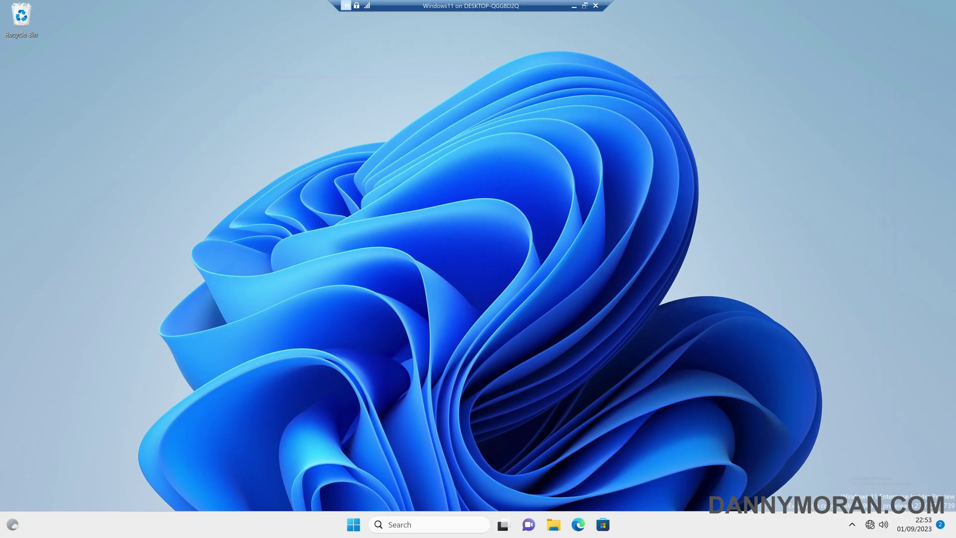
- Switch to the Windows11 machine, open the Recycle Bin properties, and run gpupdate in Command Prompt
{"action": "right_click", "coordinate": [29, 17]}
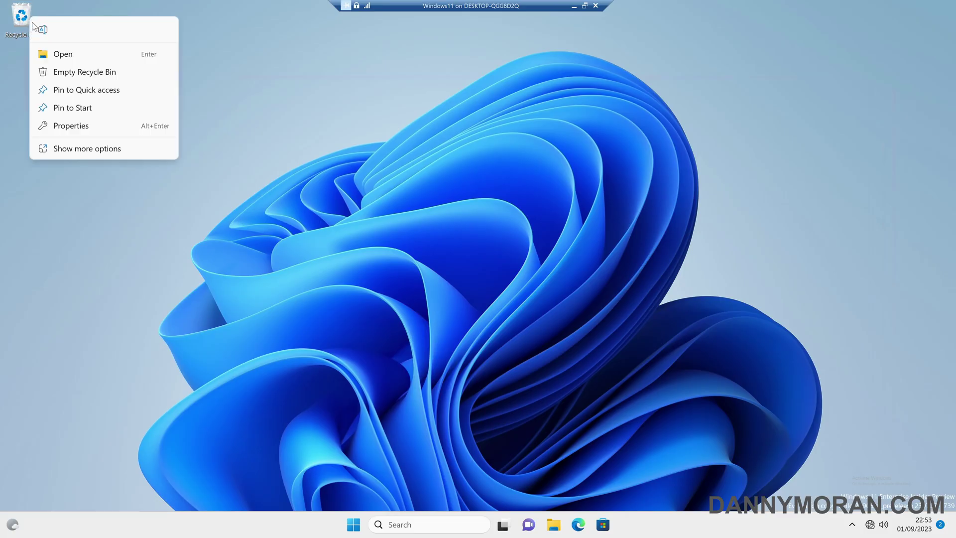
{"action": "left_click", "coordinate": [88, 127]}
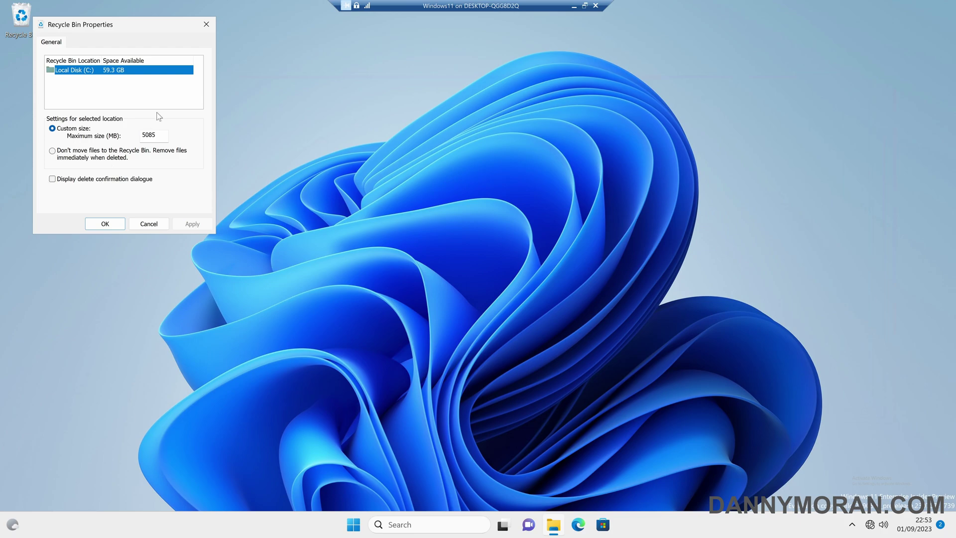
{"action": "key", "text": "super"}
{"action": "type", "text": "cmd"}
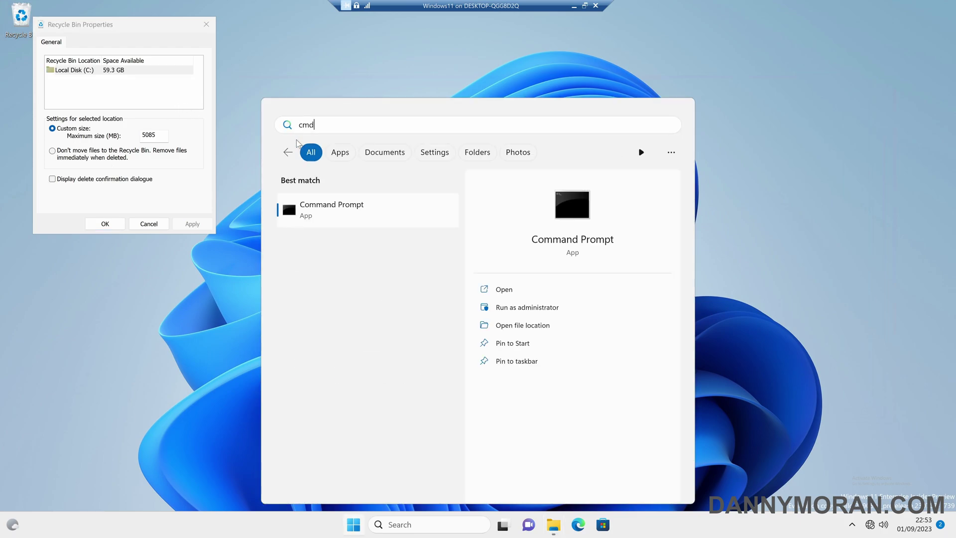
{"action": "key", "text": "Return"}
{"action": "type", "text": "gpupdate"}
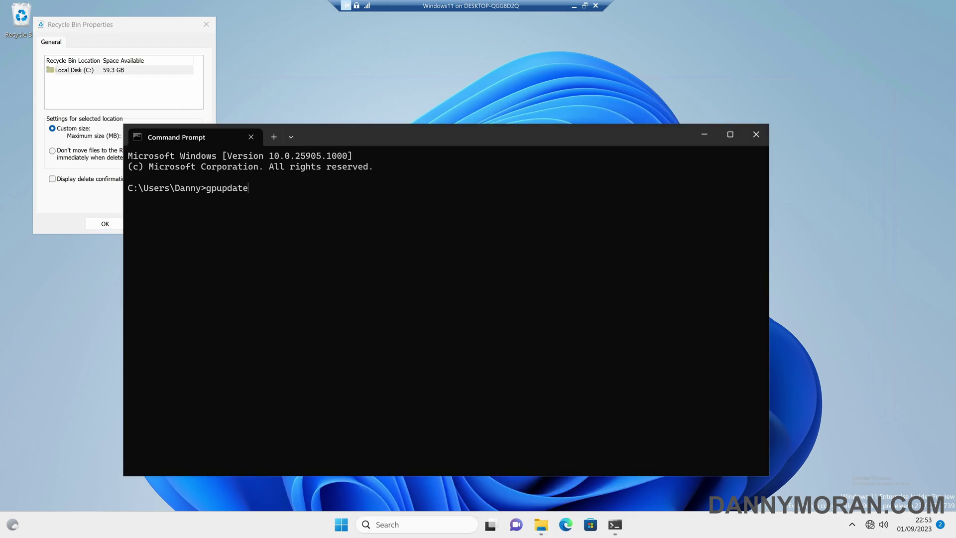
{"action": "key", "text": "Return"}
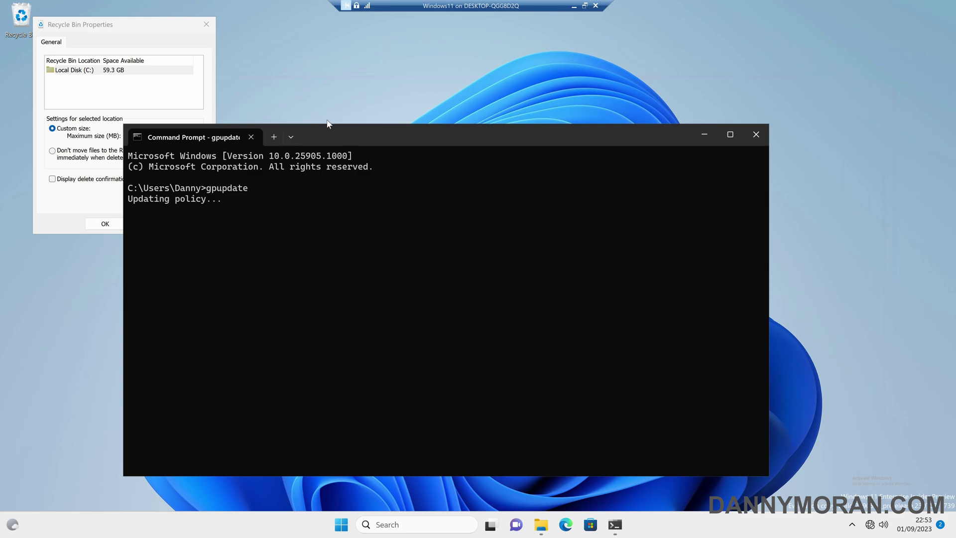
{"action": "left_click_drag", "start_coordinate": [350, 132], "coordinate": [381, 98]}
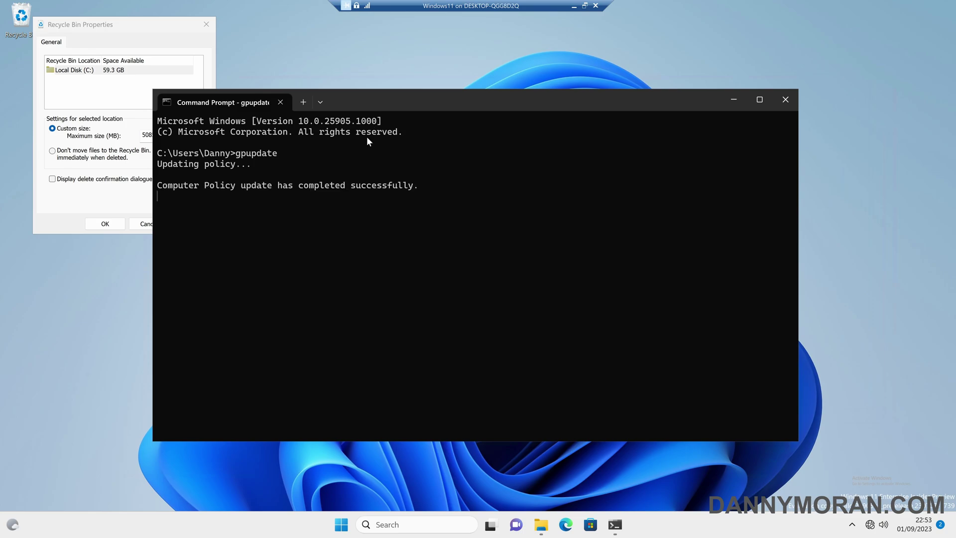
- Reopen the Recycle Bin properties to check the delete confirmation option, and close them along with Command Prompt
{"action": "left_click", "coordinate": [204, 25]}
{"action": "right_click", "coordinate": [22, 16]}
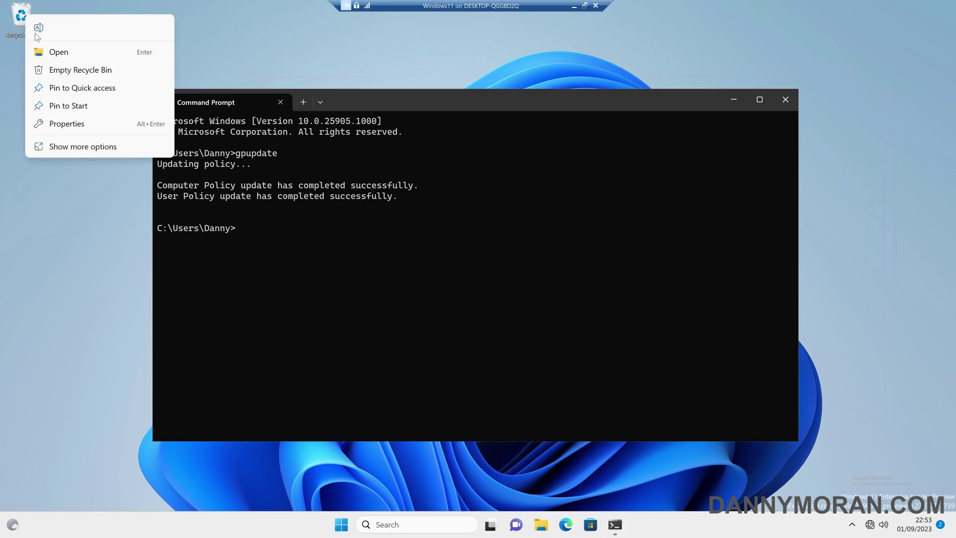
{"action": "left_click", "coordinate": [77, 122]}
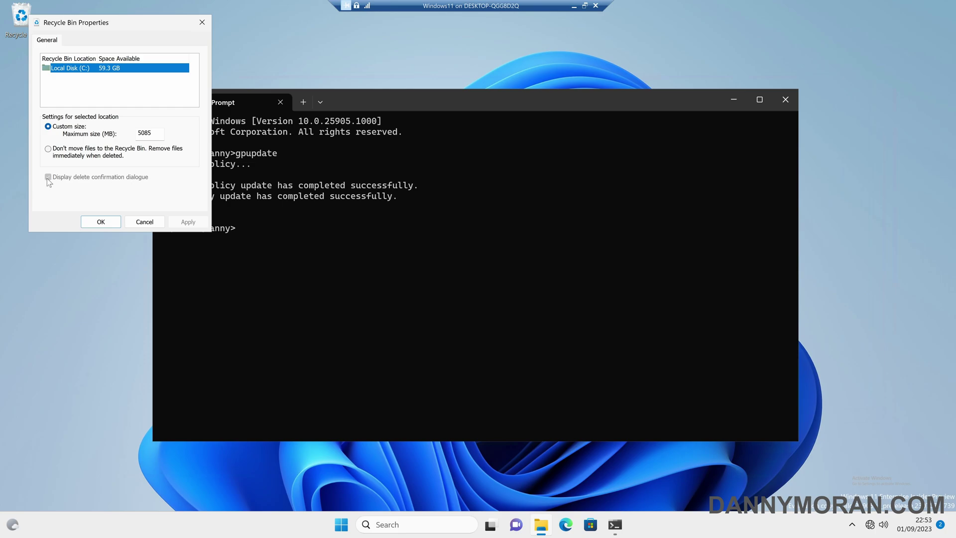
{"action": "left_click", "coordinate": [144, 222]}
{"action": "left_click", "coordinate": [281, 102]}
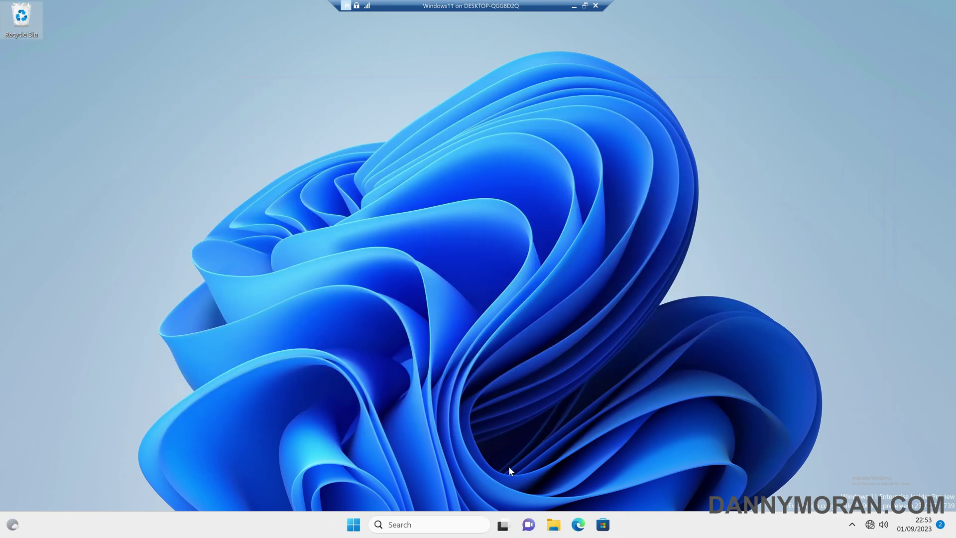
- Create a new folder and a new text document in Documents, keeping their default names
{"action": "left_click", "coordinate": [553, 524]}
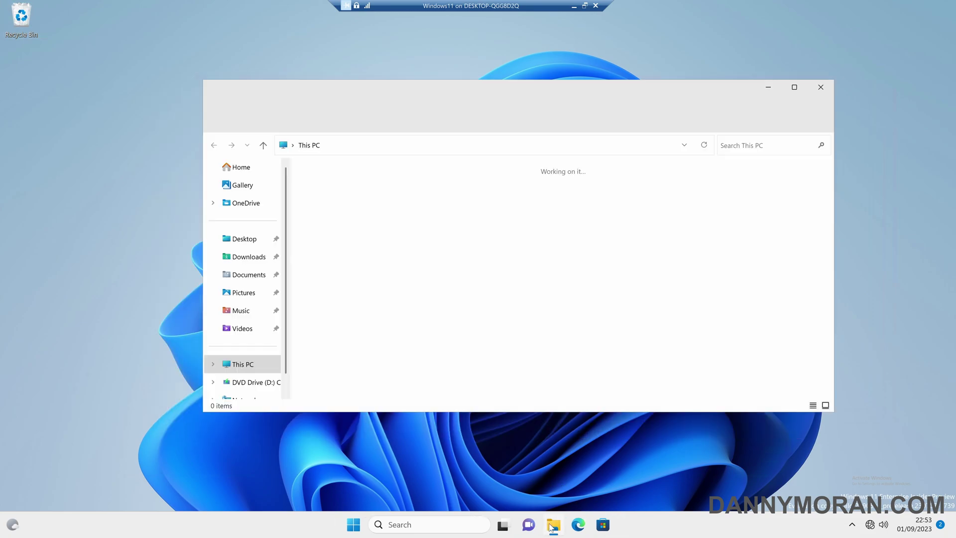
{"action": "left_click", "coordinate": [249, 274]}
{"action": "right_click", "coordinate": [378, 237]}
{"action": "mouse_move", "coordinate": [448, 327]}
{"action": "left_click", "coordinate": [555, 326]}
{"action": "right_click", "coordinate": [352, 255]}
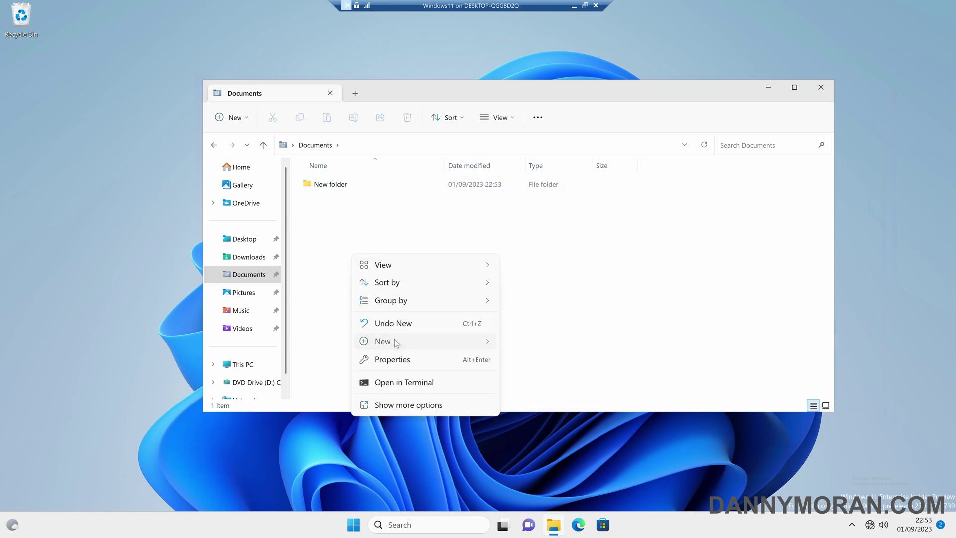
{"action": "mouse_move", "coordinate": [393, 342]}
{"action": "left_click", "coordinate": [548, 396]}
- Move the new folder and text document to the Recycle Bin, accepting the delete confirmation, and close File Explorer
{"action": "left_click_drag", "start_coordinate": [388, 268], "coordinate": [349, 169]}
{"action": "left_click", "coordinate": [407, 118]}
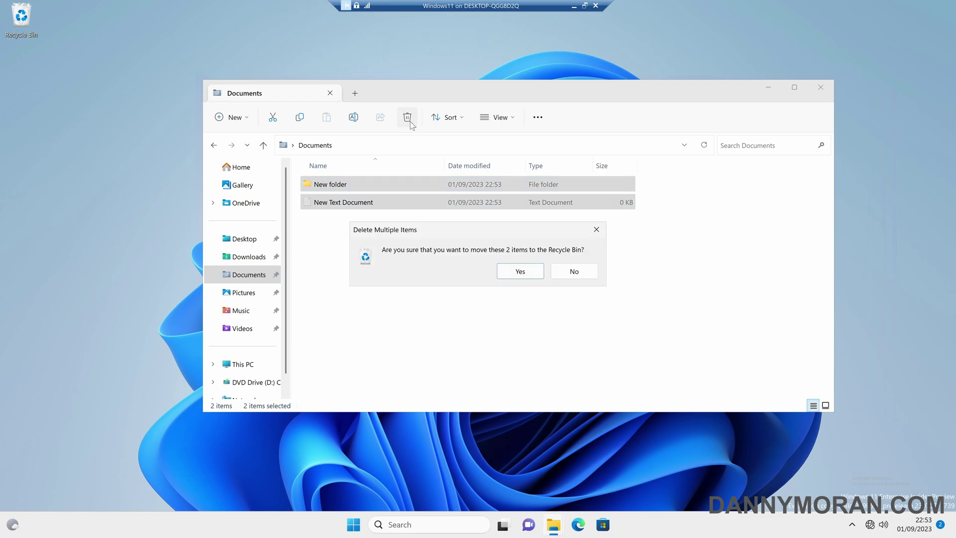
{"action": "left_click", "coordinate": [518, 271]}
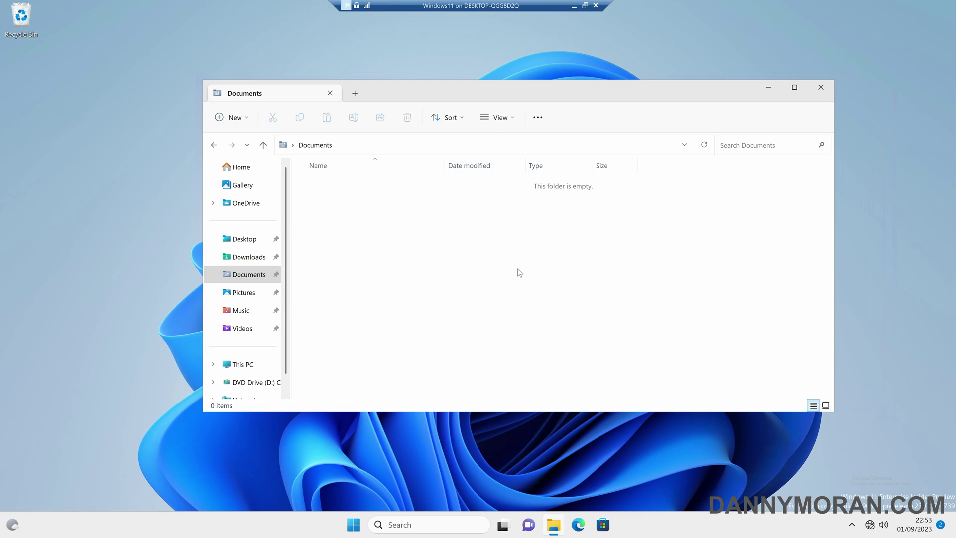
{"action": "left_click", "coordinate": [330, 94]}
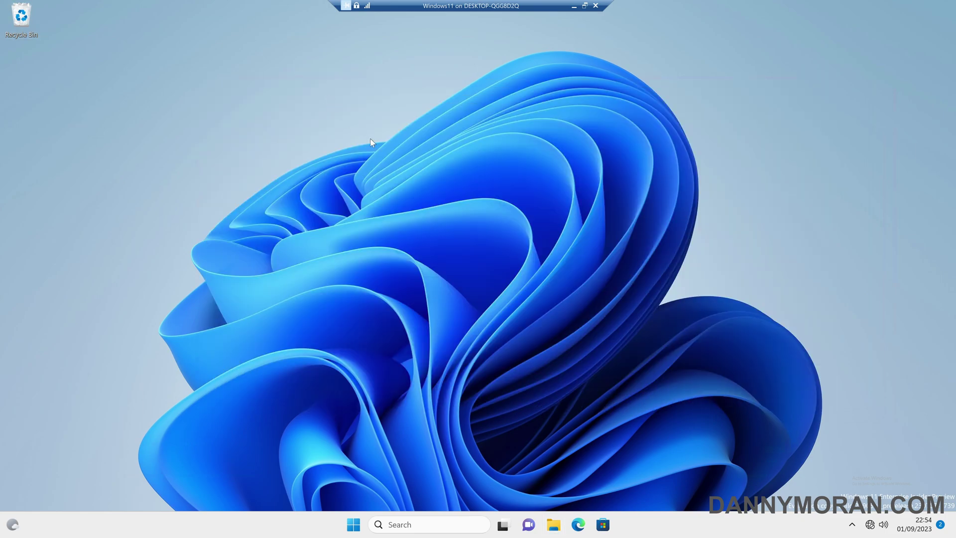